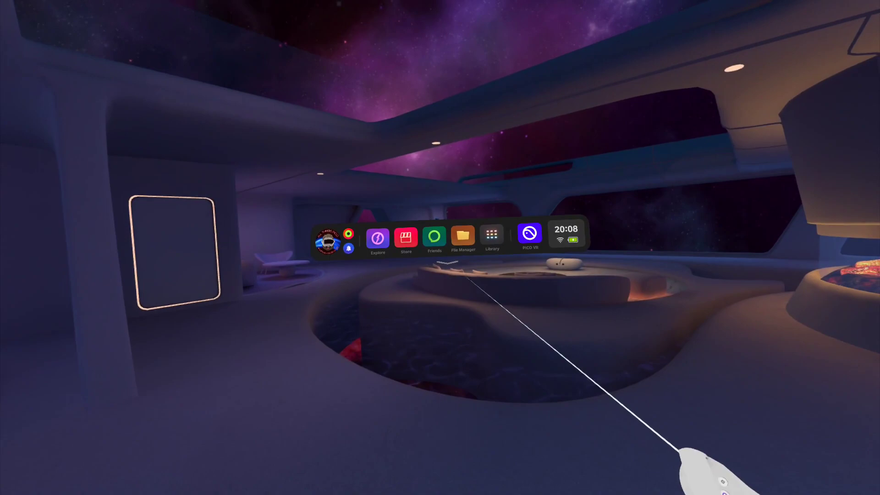
Launch PICO Store and browse the Let's play! game rows to reach the campaign terms.
click(411, 256)
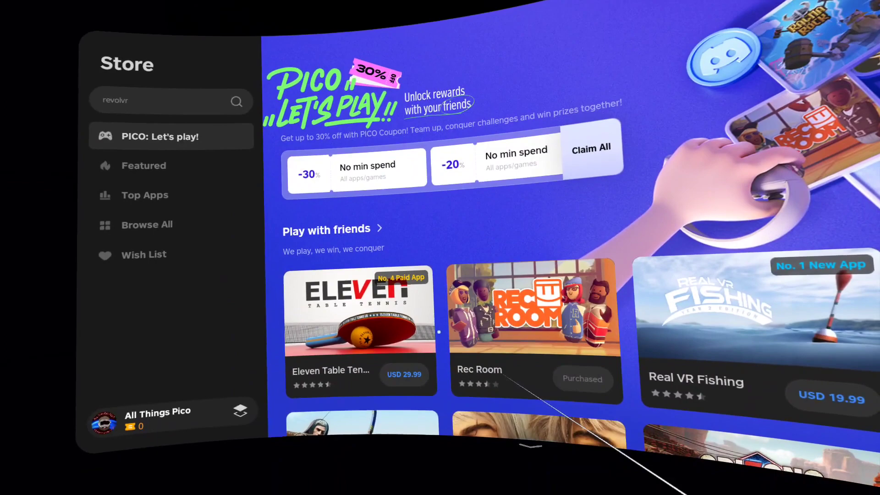
scroll(508, 369, down, 3)
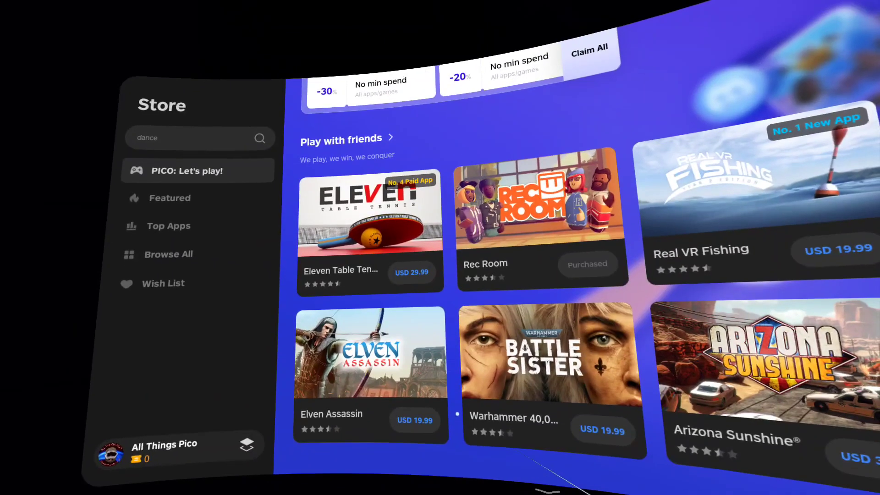
scroll(457, 415, down, 5)
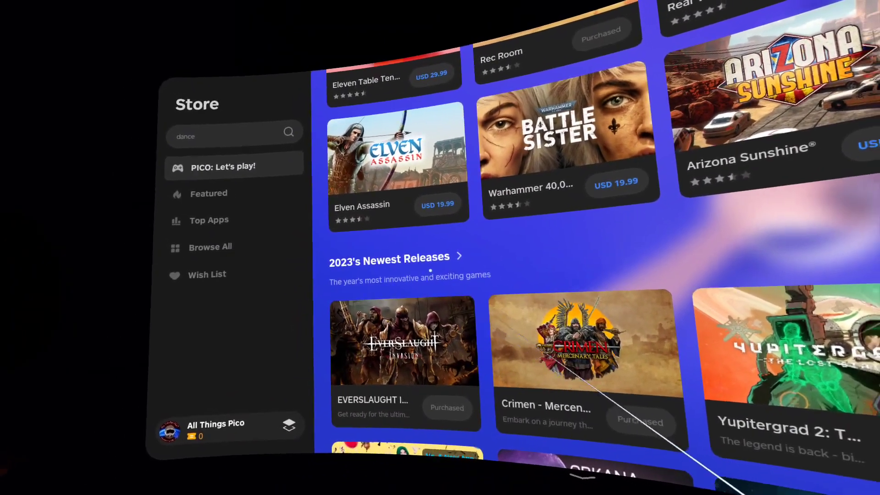
scroll(551, 358, down, 5)
scroll(570, 279, down, 3)
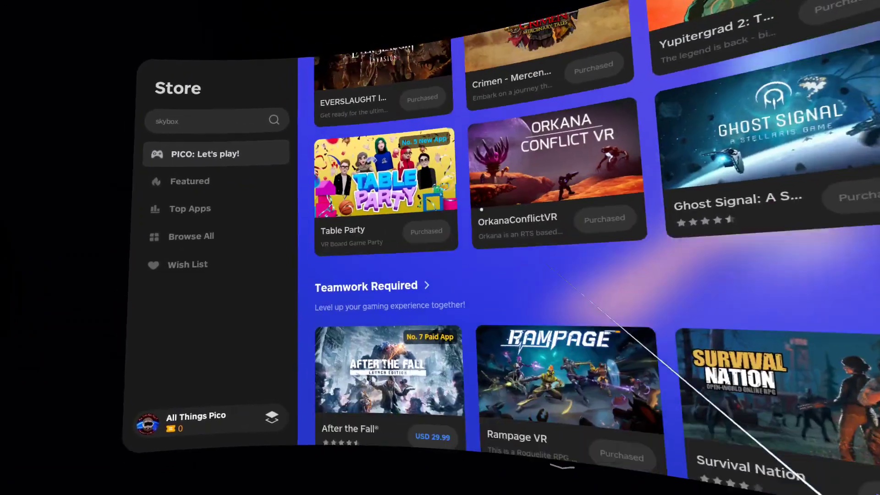
scroll(561, 275, down, 3)
scroll(571, 303, down, 2)
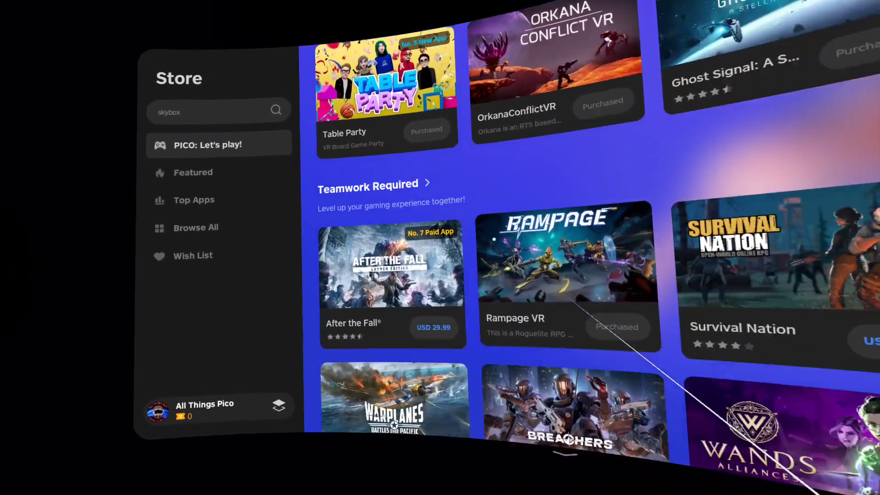
scroll(574, 303, down, 3)
scroll(581, 303, down, 3)
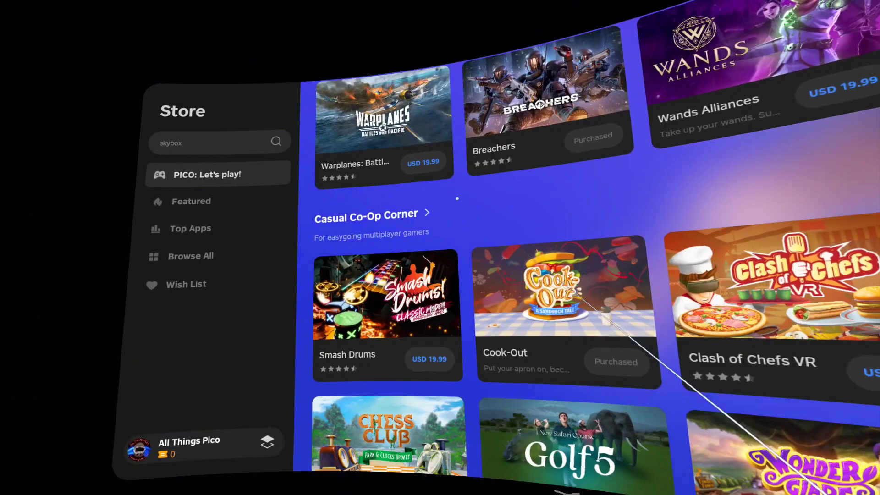
scroll(598, 238, down, 2)
scroll(564, 221, down, 3)
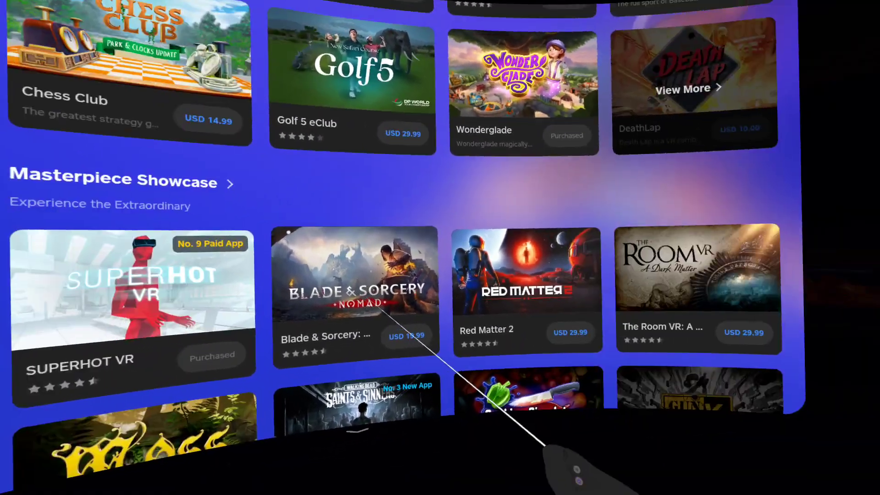
scroll(458, 247, up, 3)
scroll(461, 289, up, 3)
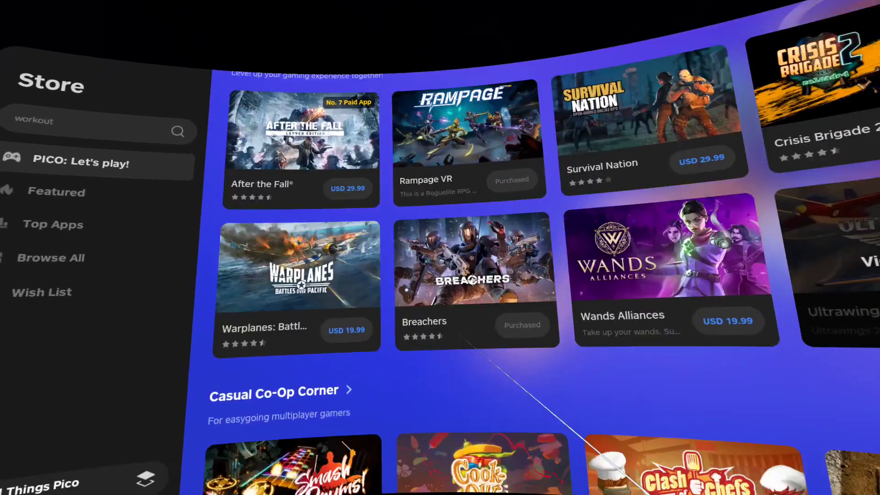
scroll(461, 323, up, 2)
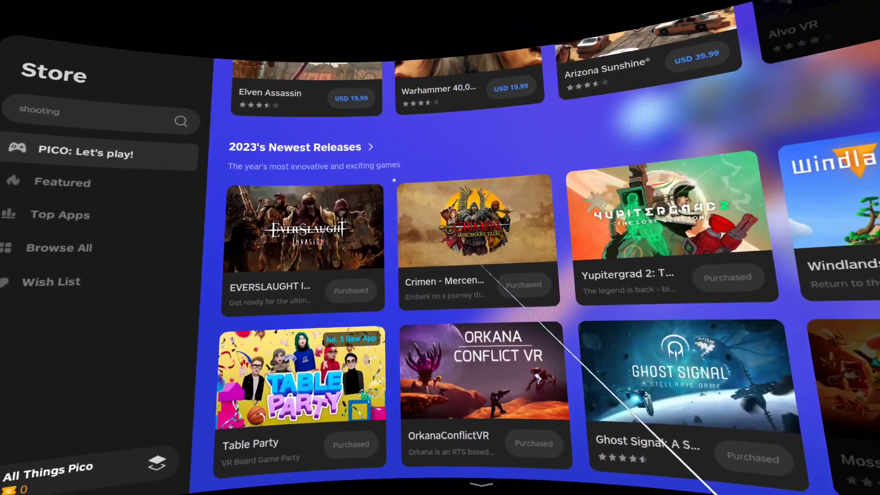
scroll(404, 254, up, 2)
scroll(399, 207, up, 4)
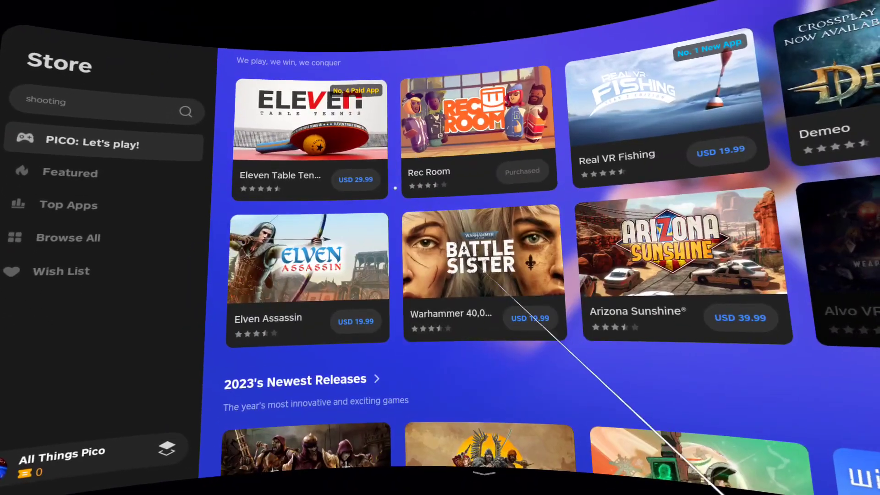
scroll(481, 268, up, 3)
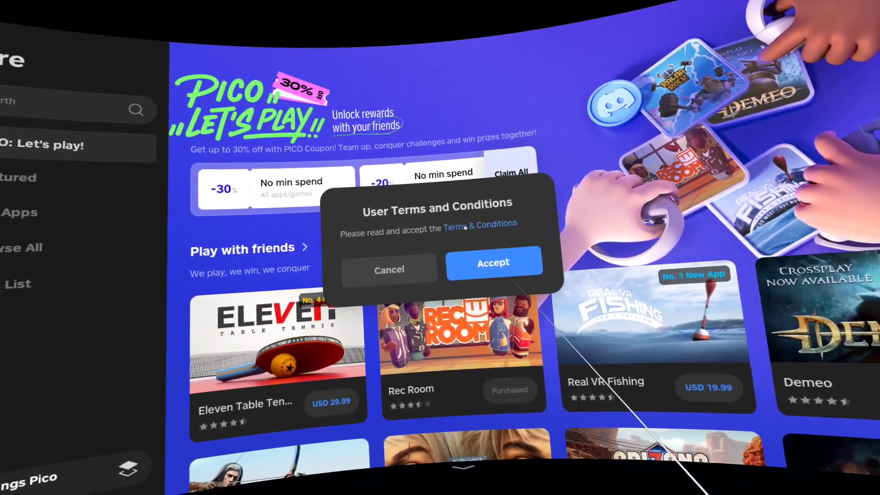
Open the full Let's play! Terms & Conditions and read down to the discount coupon details.
click(466, 227)
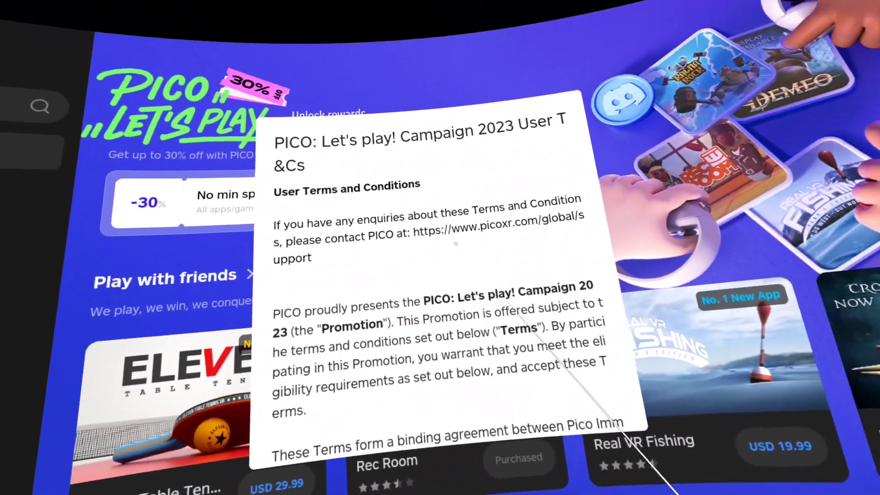
scroll(472, 270, down, 3)
scroll(461, 207, down, 3)
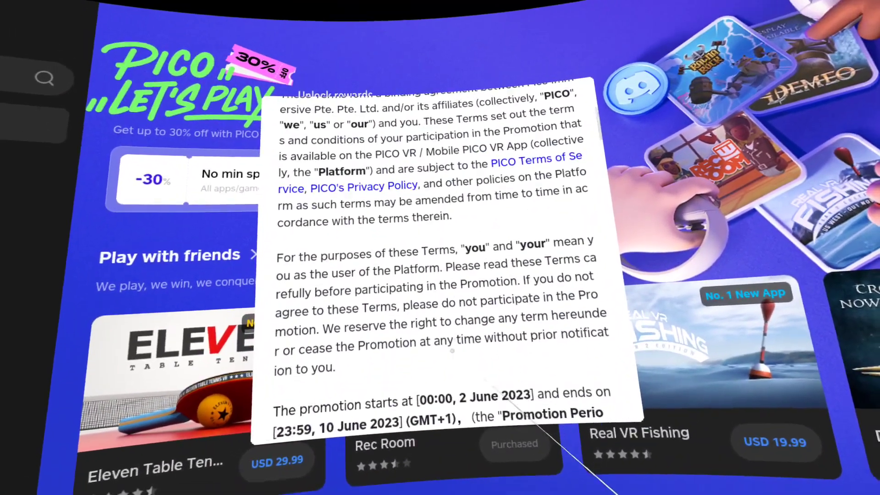
scroll(461, 188, down, 3)
scroll(461, 183, down, 3)
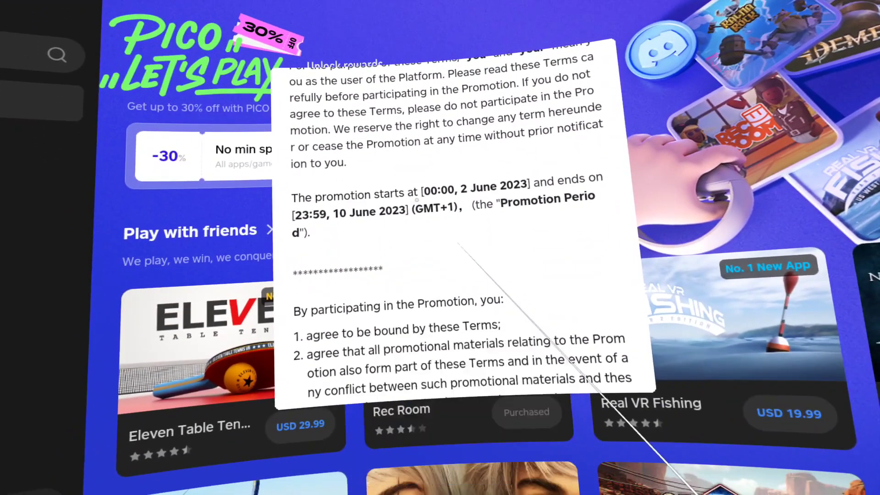
scroll(468, 314, up, 3)
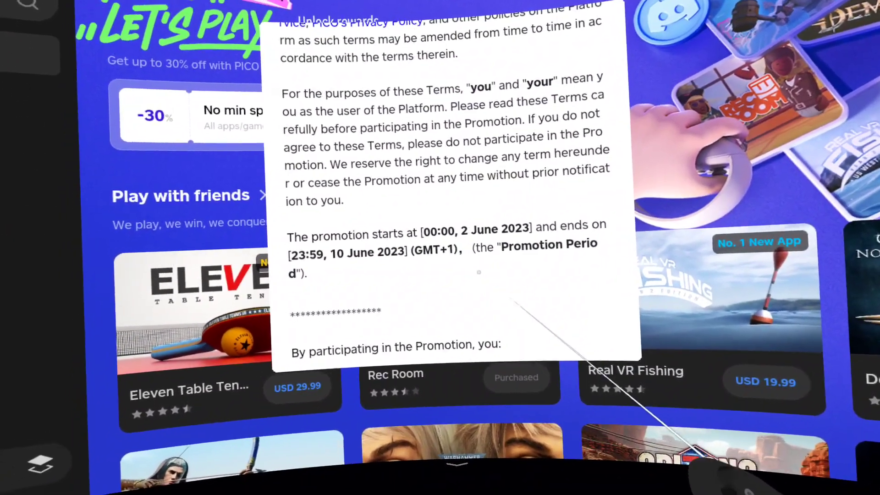
scroll(484, 311, down, 5)
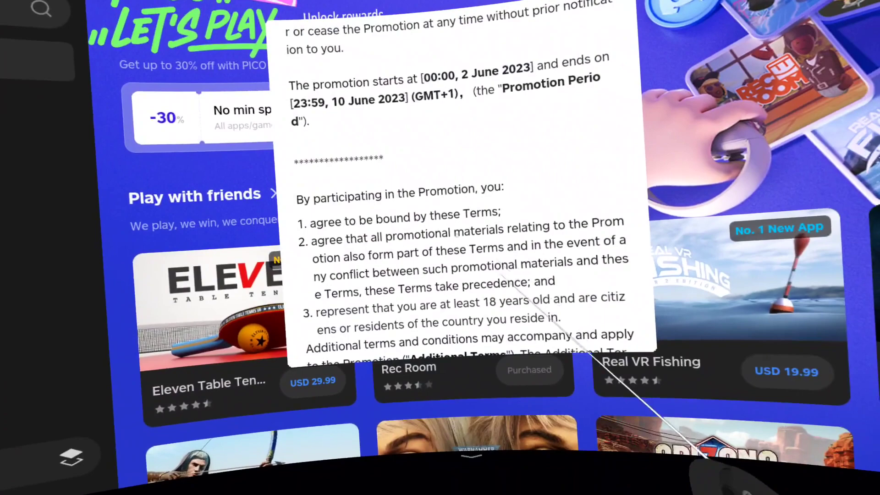
scroll(490, 318, down, 2)
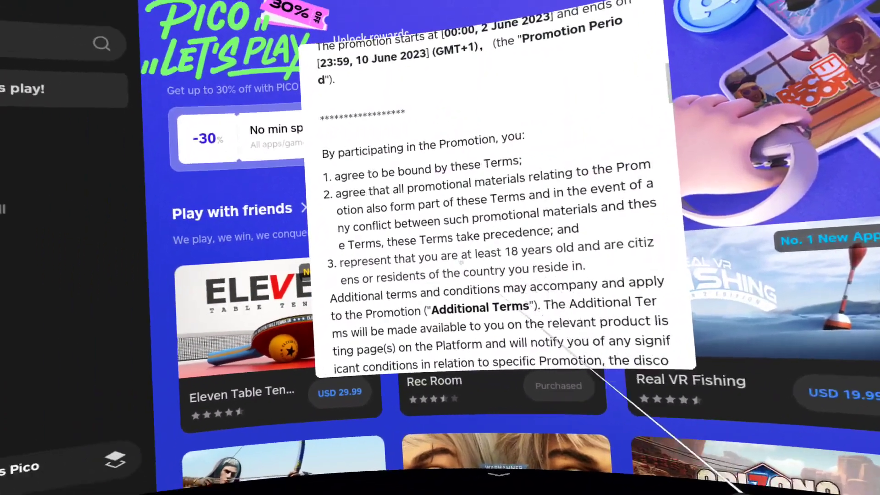
scroll(554, 363, down, 3)
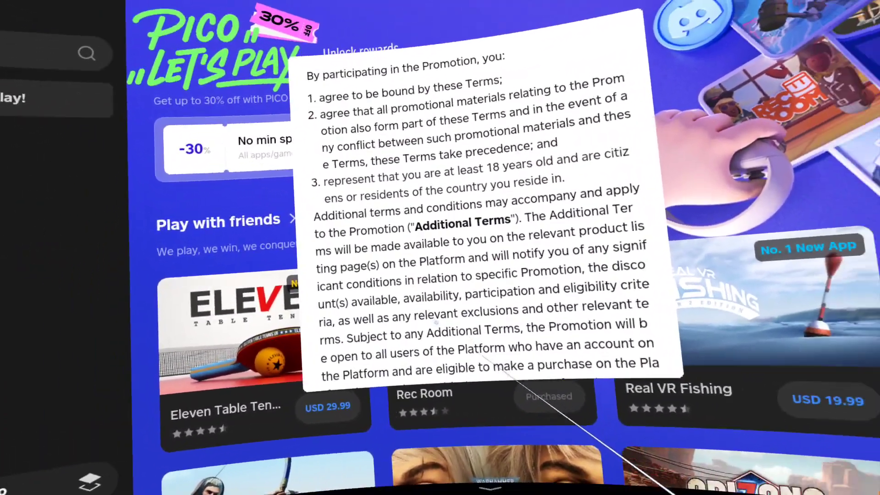
scroll(481, 289, down, 2)
scroll(433, 250, down, 4)
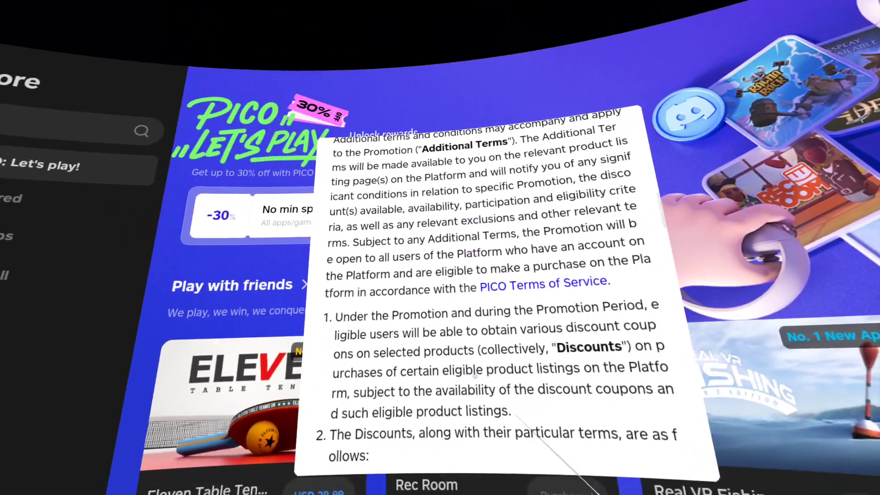
scroll(468, 170, down, 2)
scroll(506, 265, down, 4)
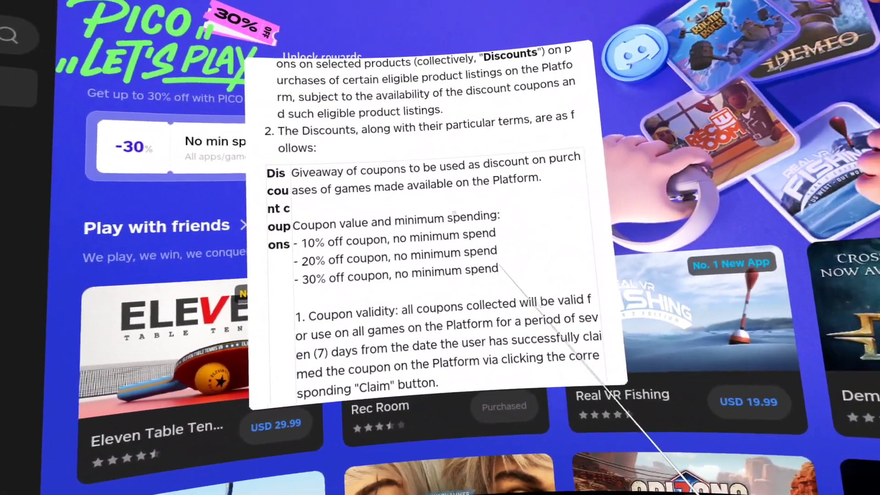
scroll(477, 282, down, 5)
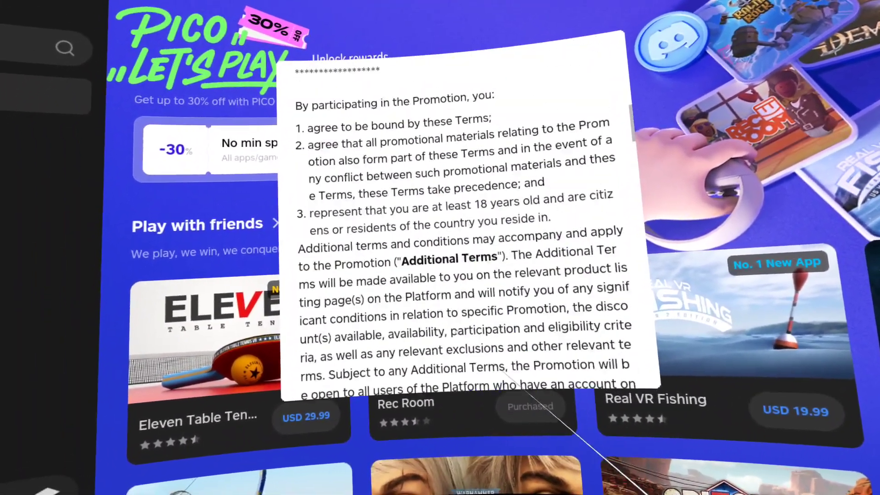
scroll(454, 332, up, 5)
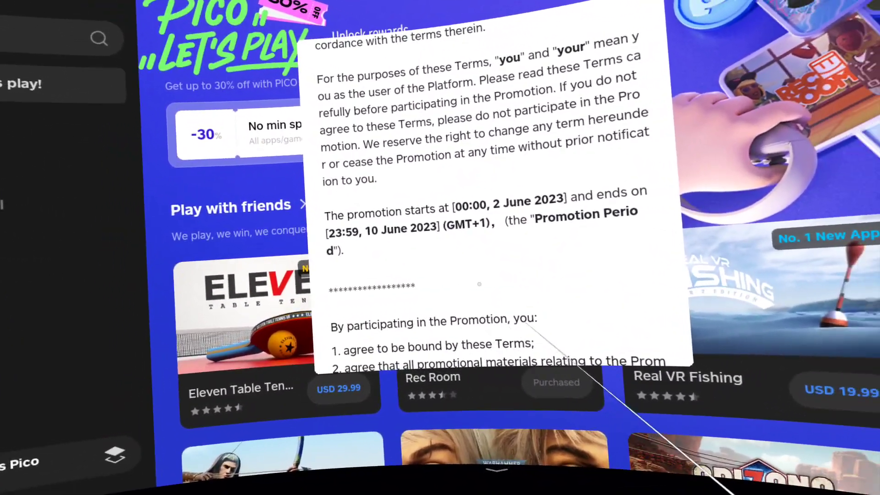
scroll(479, 283, down, 5)
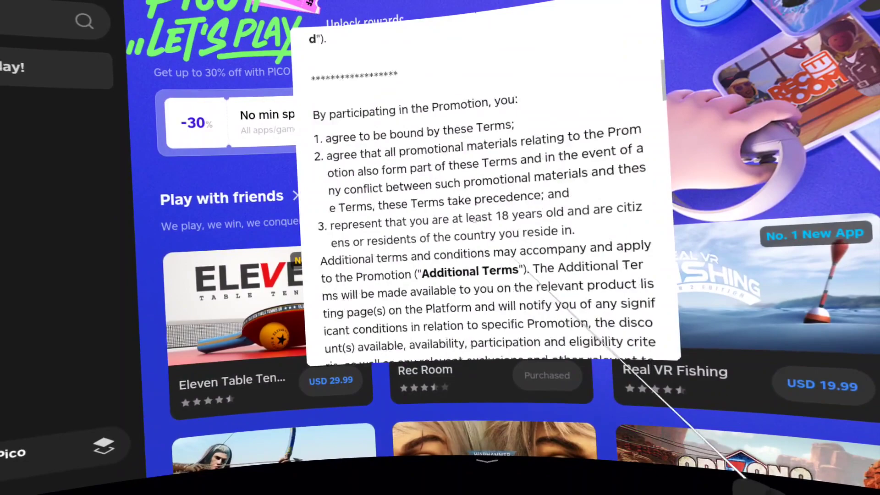
scroll(520, 270, down, 3)
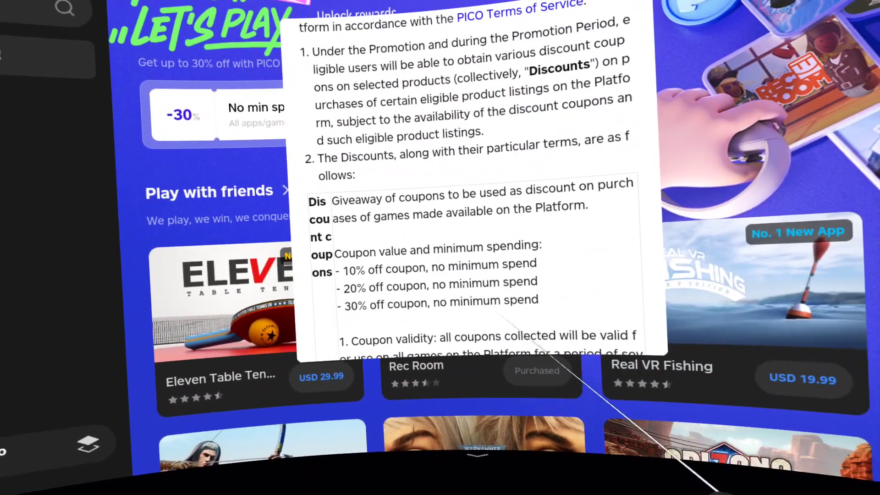
scroll(465, 156, down, 1)
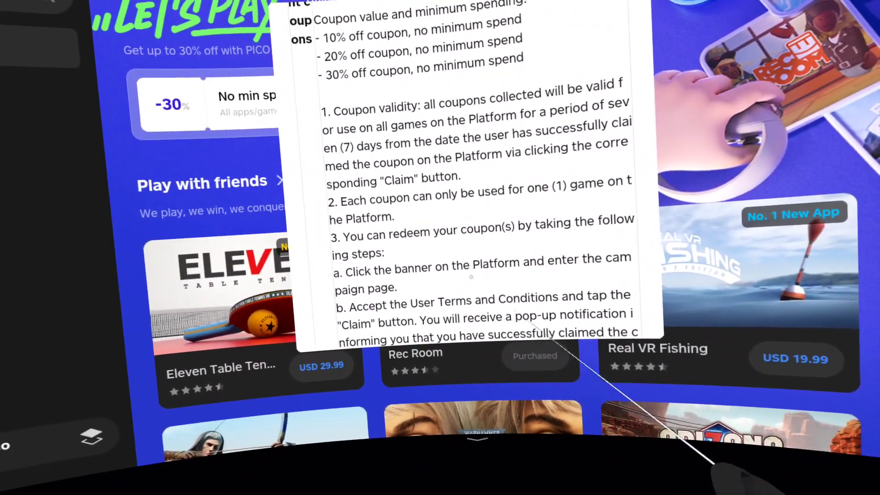
scroll(498, 243, down, 3)
scroll(516, 358, down, 3)
scroll(502, 309, down, 3)
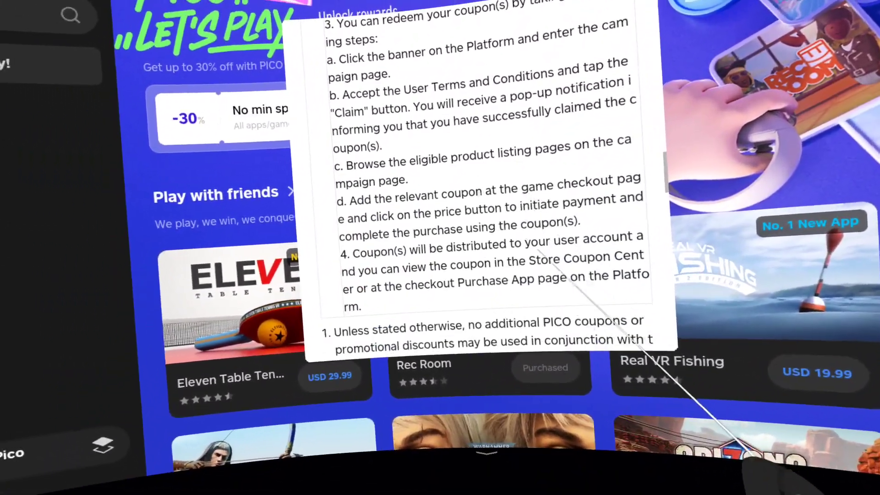
scroll(516, 241, down, 2)
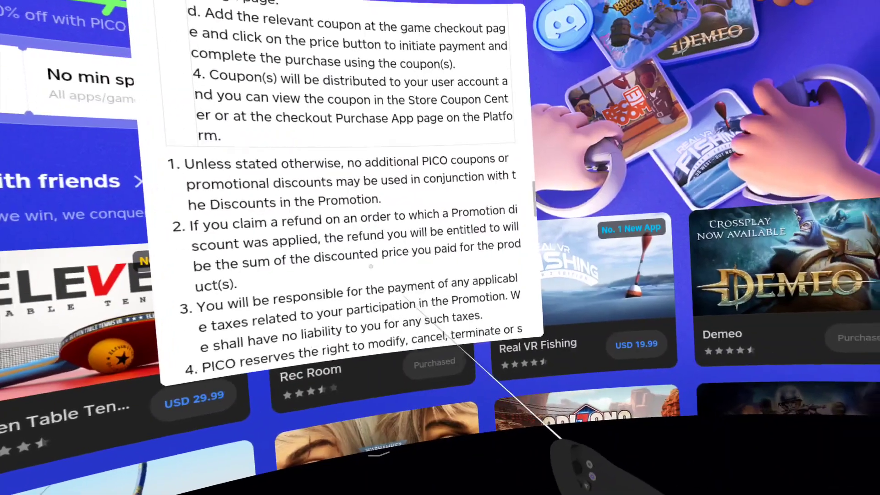
scroll(537, 309, down, 2)
scroll(480, 187, down, 1)
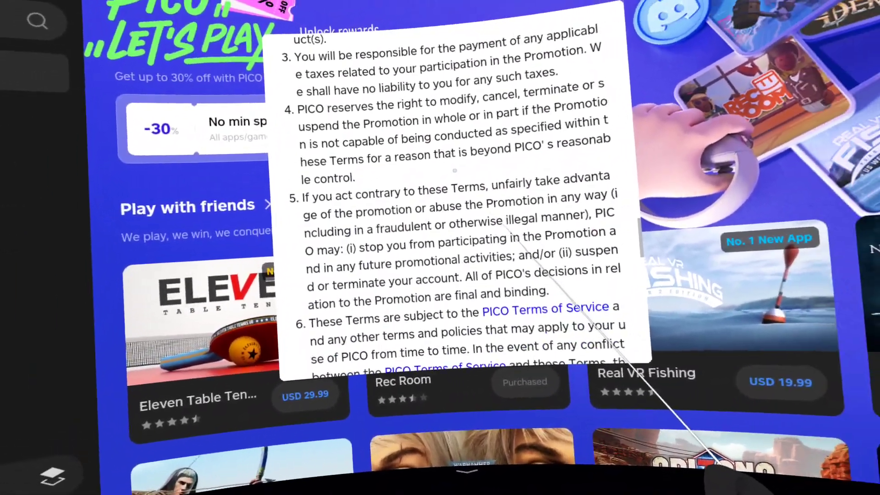
scroll(459, 346, up, 5)
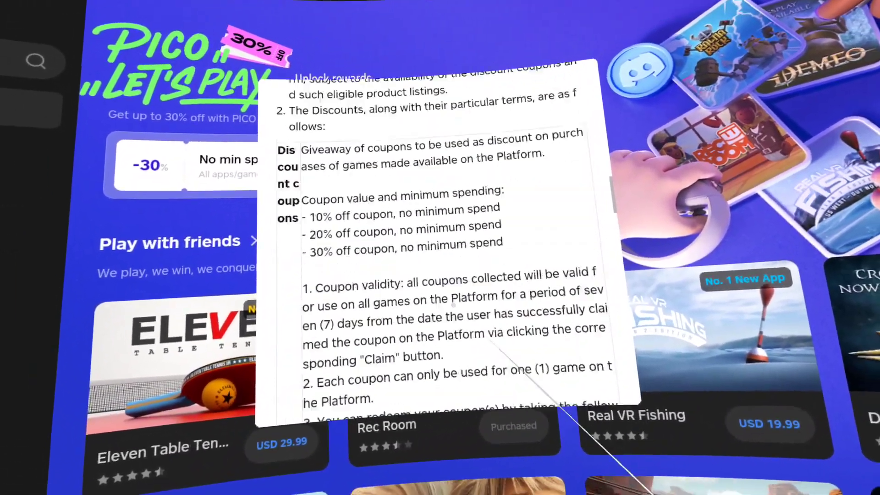
scroll(454, 307, up, 3)
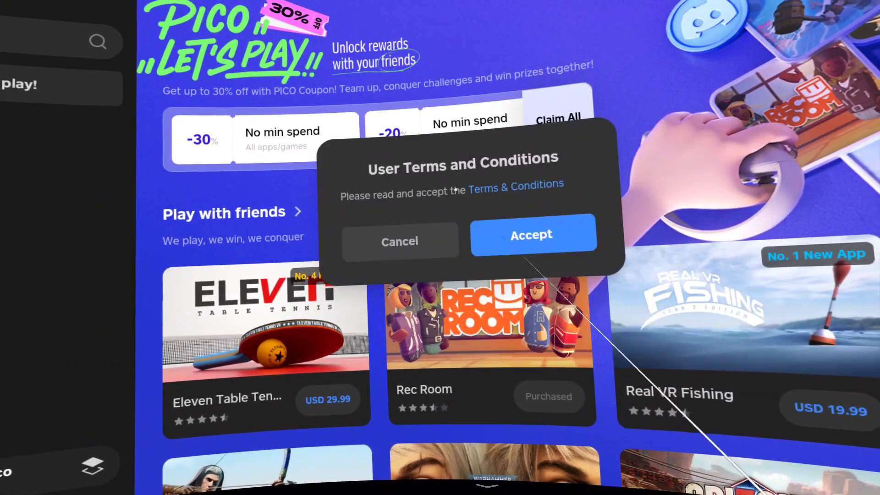
Accept the Let's play! terms in the User Terms and Conditions dialog.
click(400, 241)
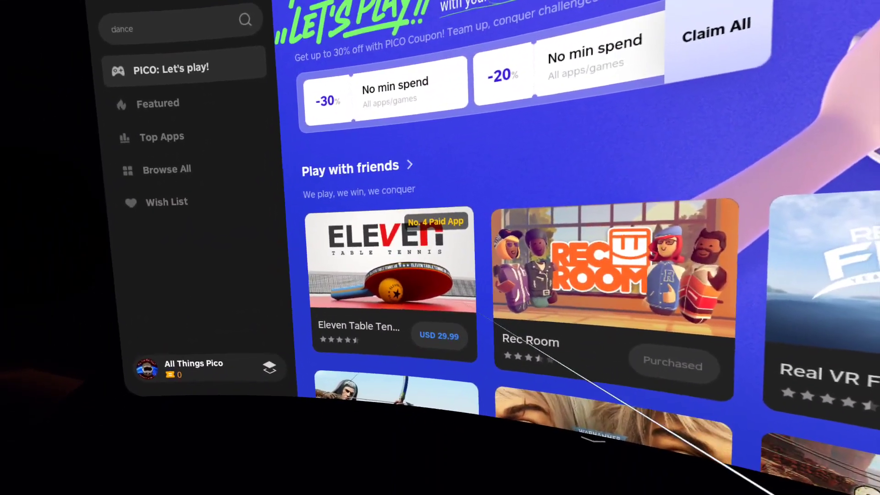
Open the USD 29.99 Eleven Table Tennis checkout, find no valid coupon, and cancel payment.
click(384, 213)
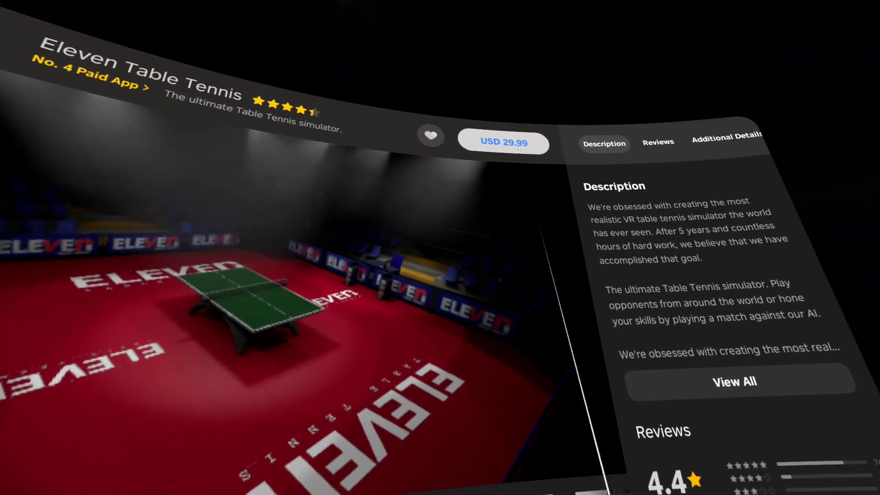
click(519, 145)
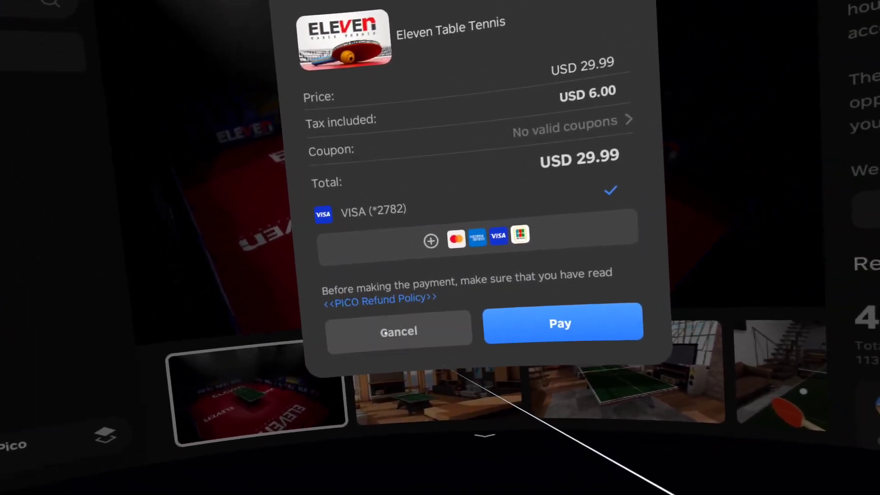
click(474, 341)
scroll(446, 241, up, 10)
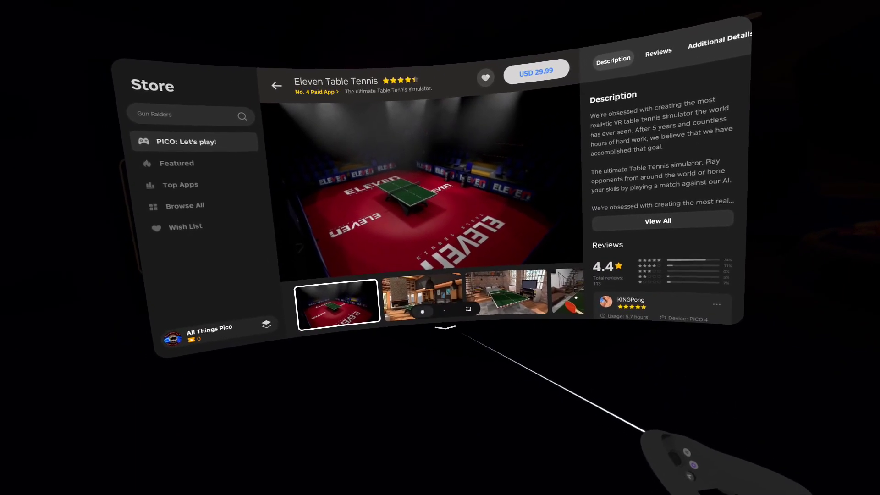
Close the store, view the account menu and email login form, then return to Let's Play.
click(415, 311)
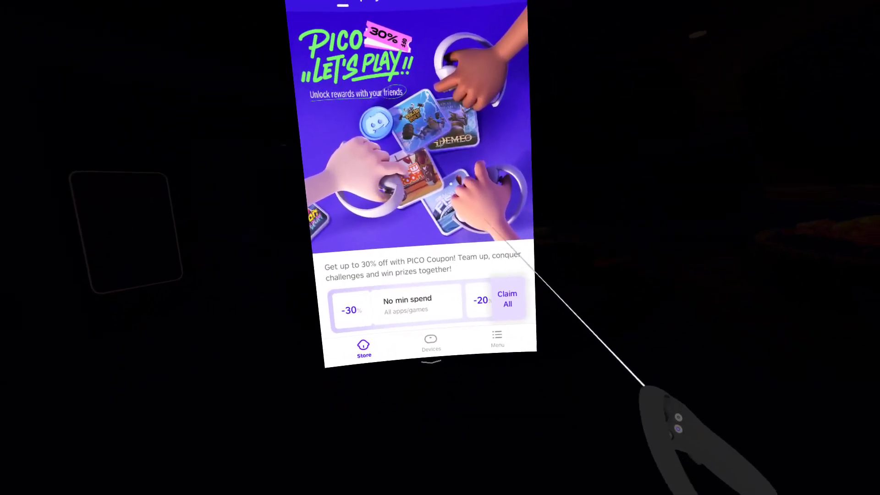
click(474, 288)
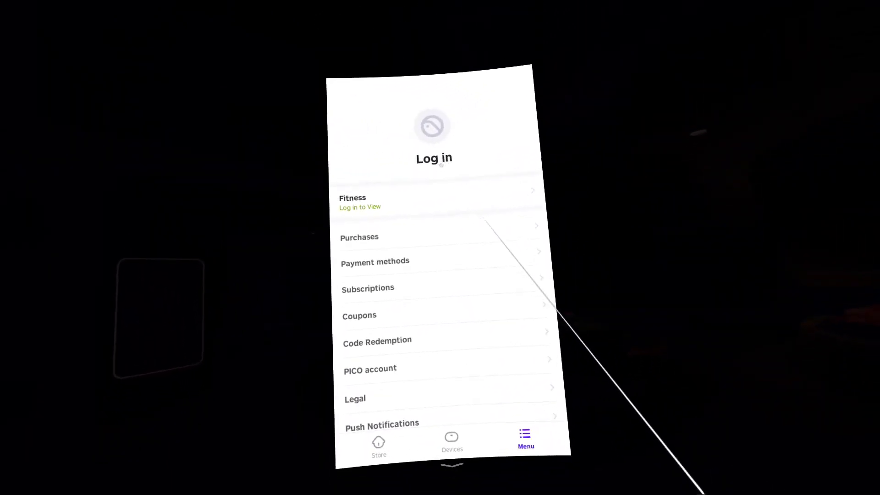
click(454, 306)
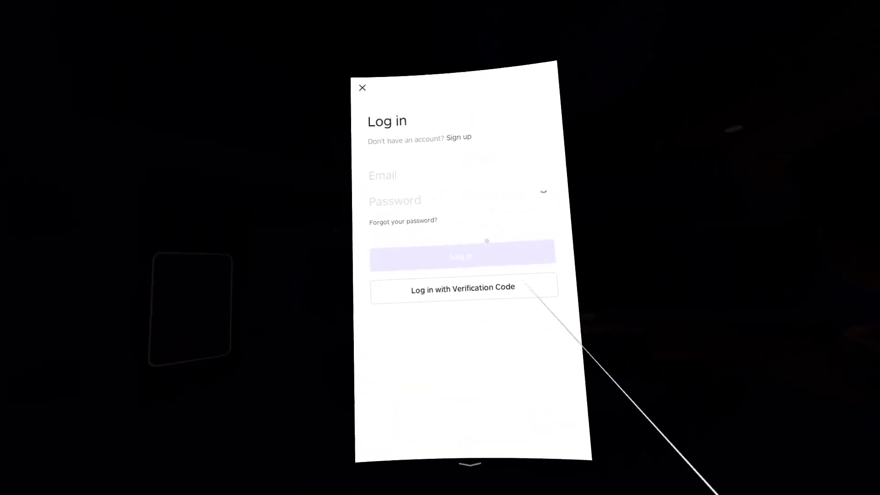
click(507, 178)
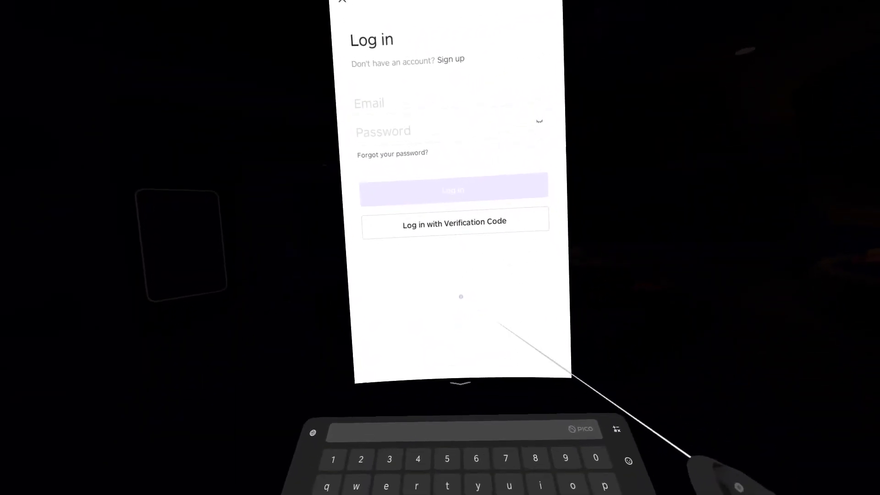
click(472, 297)
key(Escape)
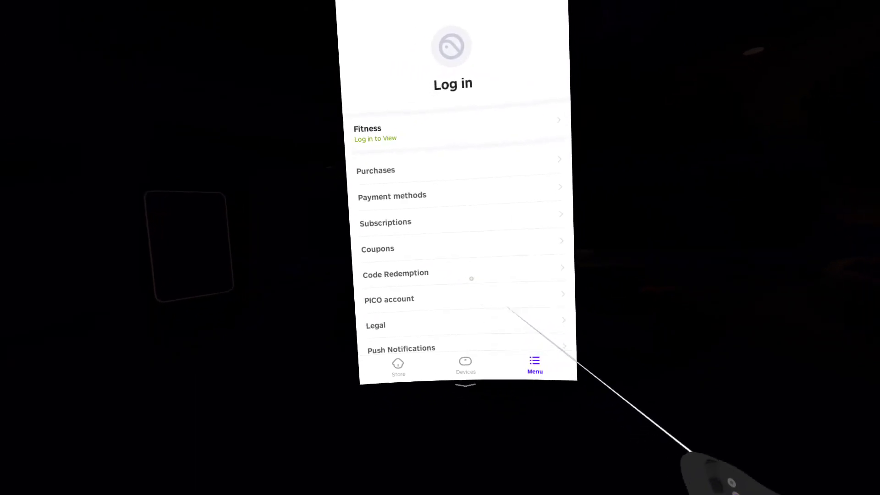
click(396, 343)
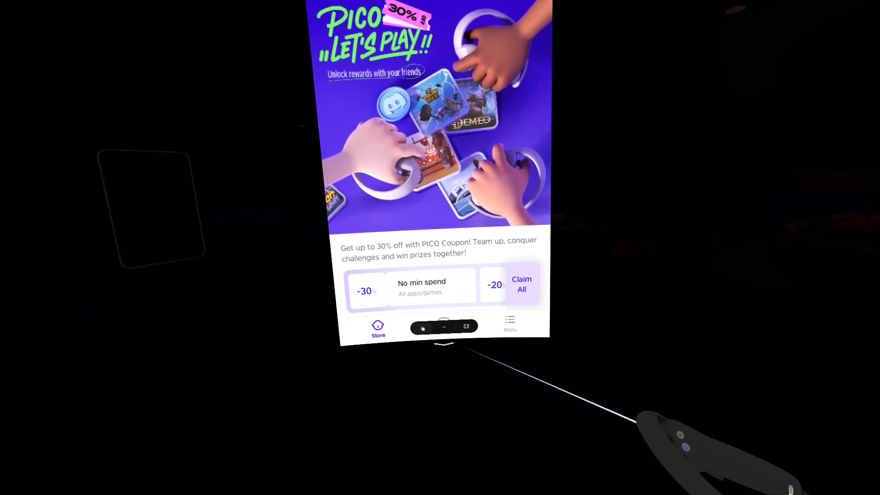
Close the VR Assistant window and briefly open PowerVPN's server location chooser.
click(467, 327)
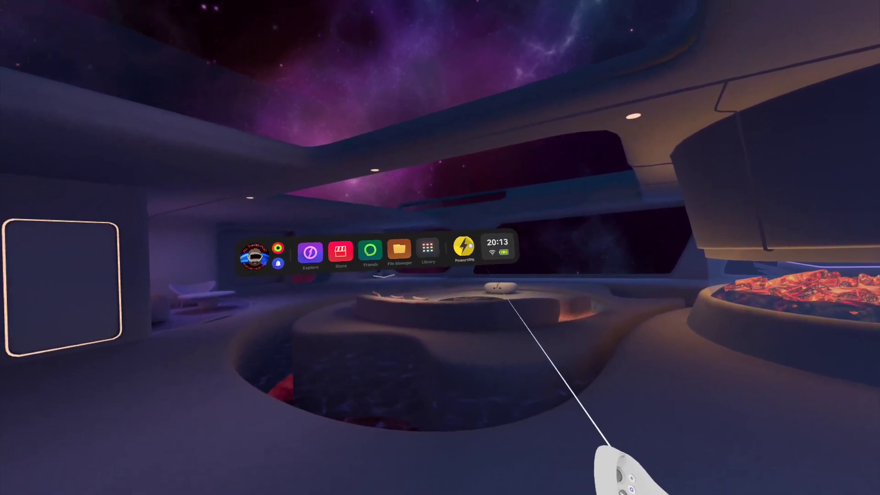
click(470, 246)
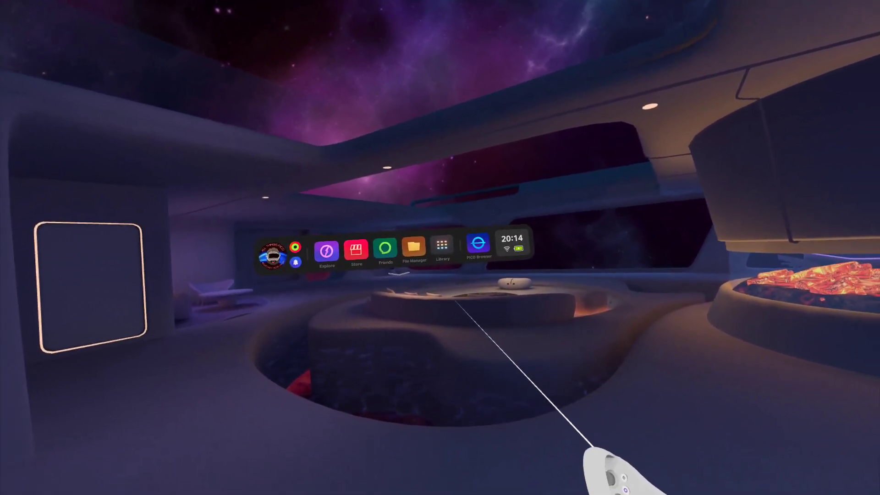
Launch PICO Browser on the All Things Pico post about the PICO Gaming Lounge Discord.
click(476, 247)
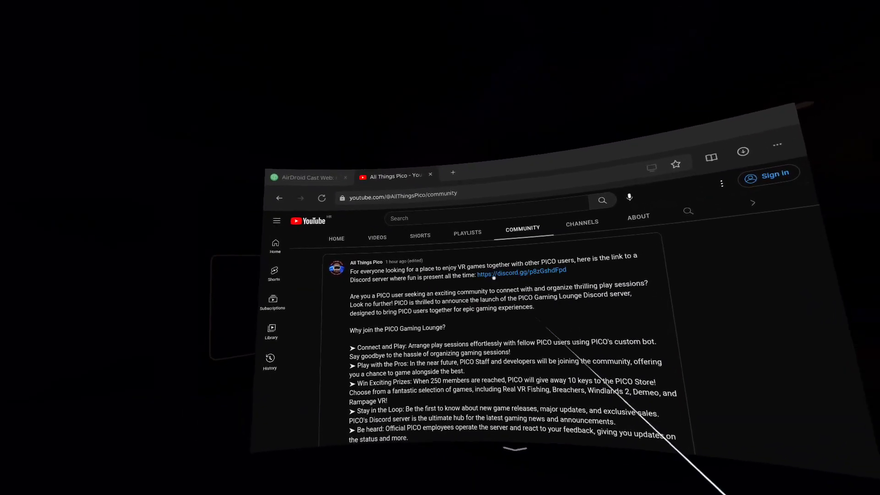
scroll(530, 337, down, 3)
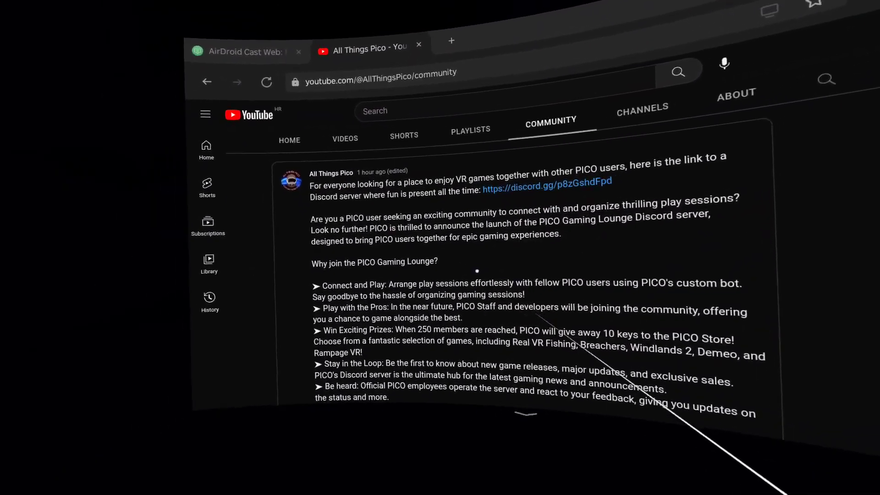
scroll(463, 303, down, 1)
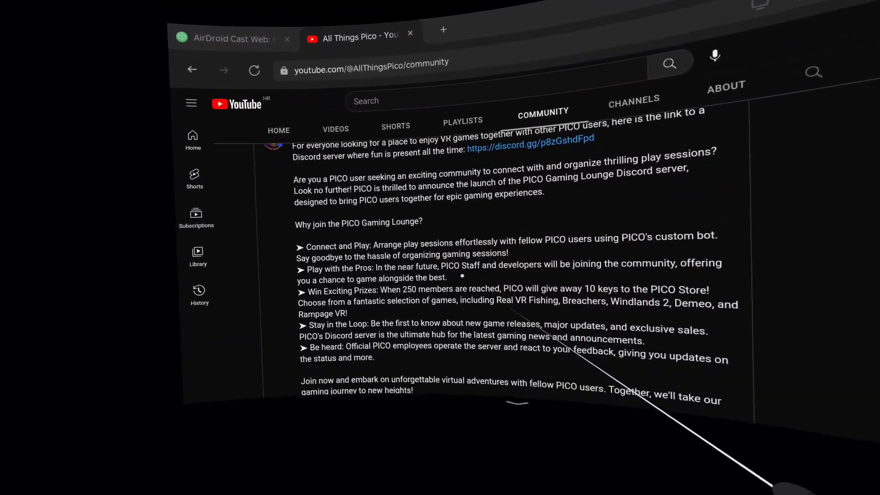
scroll(509, 261, down, 1)
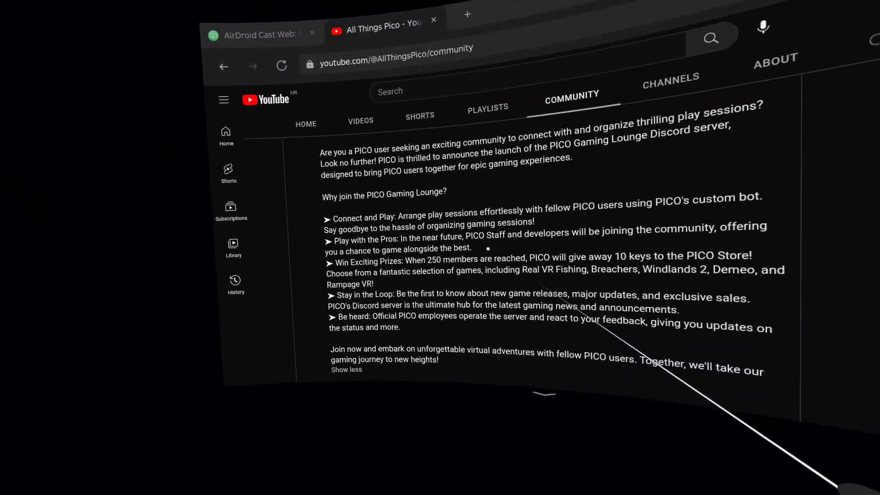
scroll(509, 248, up, 1)
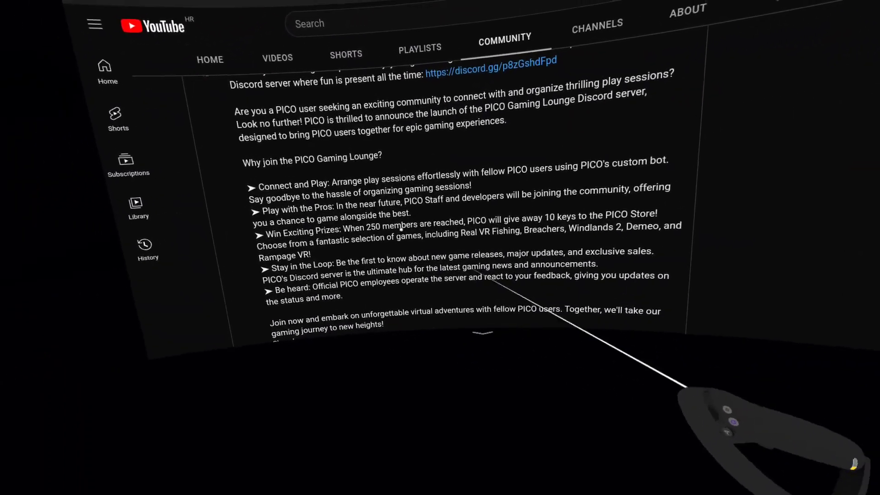
scroll(485, 283, up, 1)
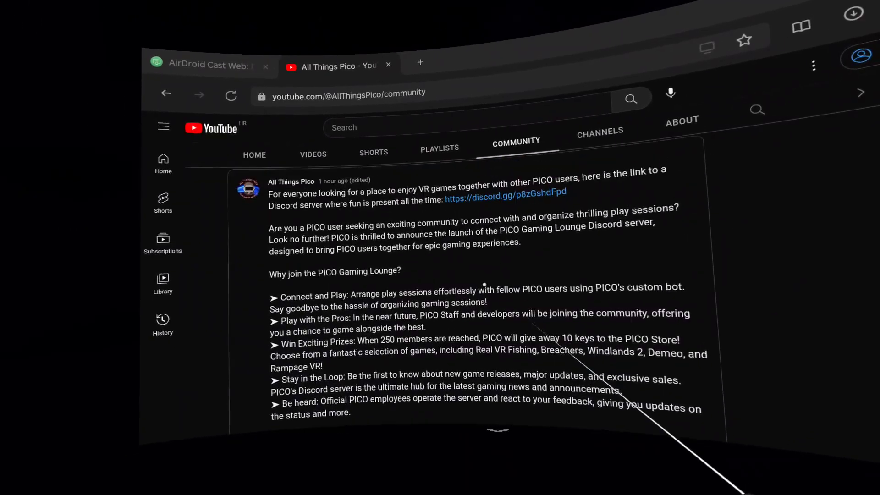
scroll(484, 283, up, 1)
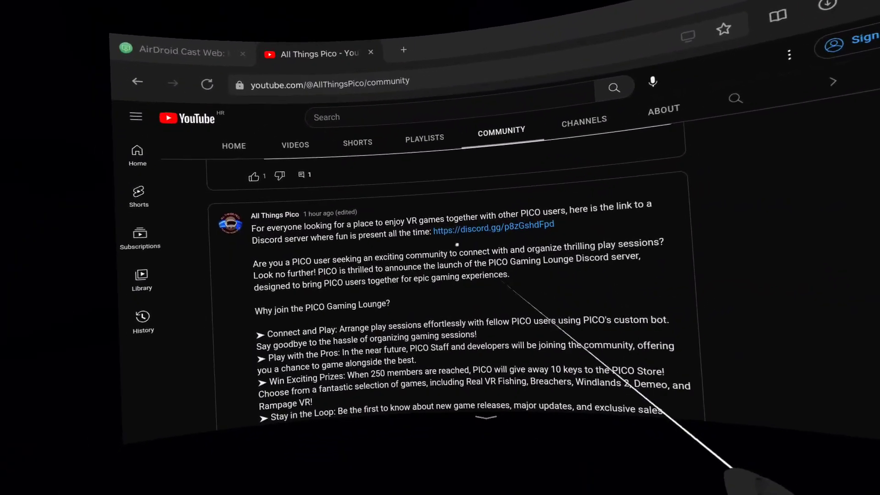
scroll(456, 245, up, 1)
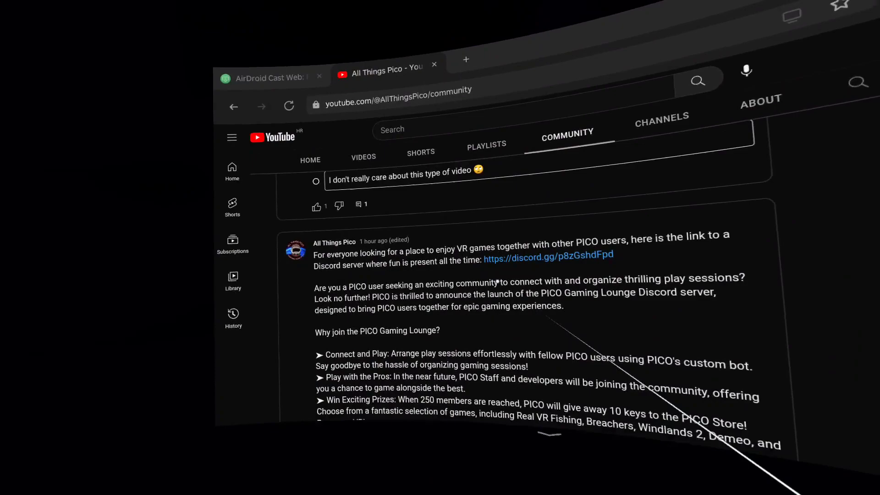
scroll(497, 283, down, 1)
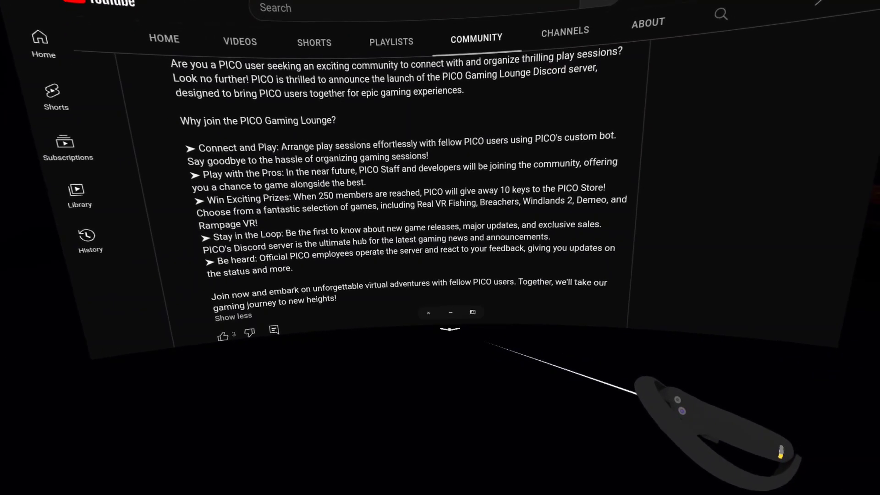
Read to the post's Discord invitation, then close the PICO Browser window.
click(431, 314)
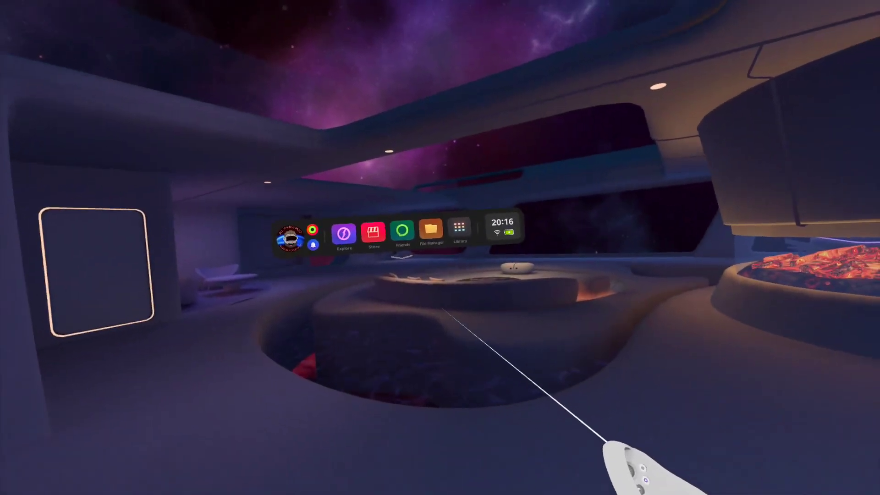